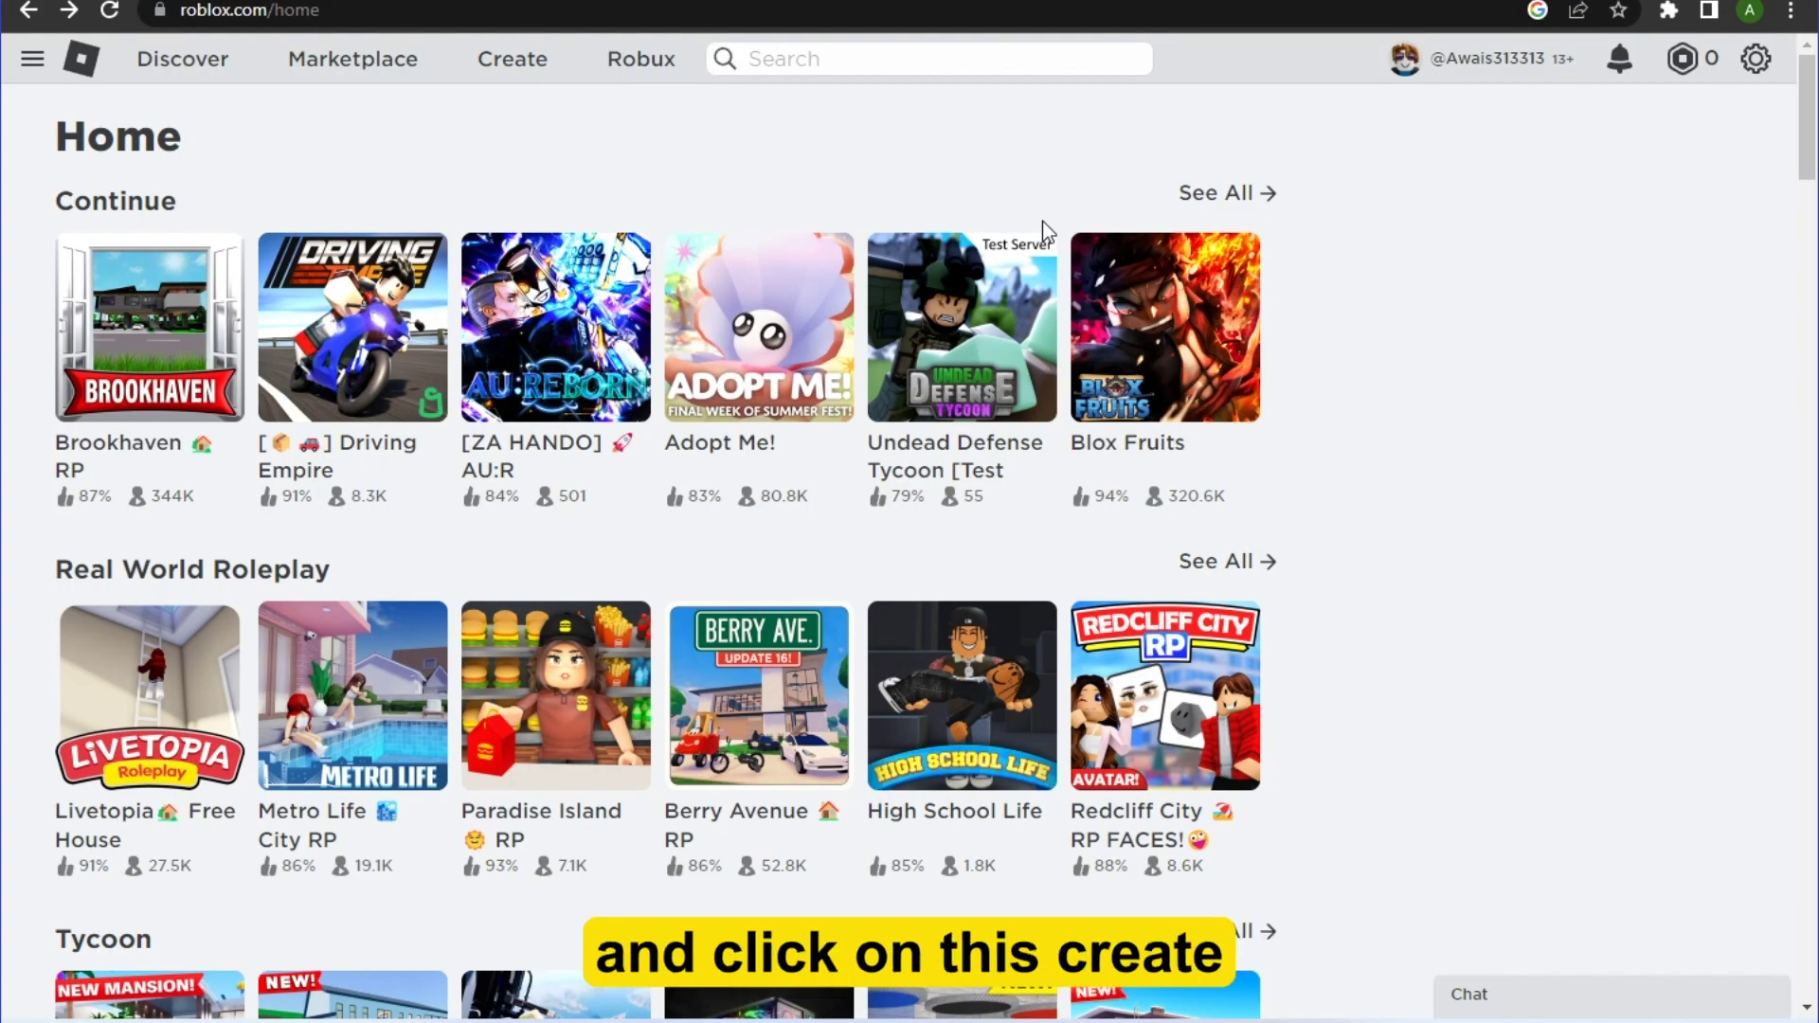
- Show the Audio creations under Development Items in the Creator area
click(539, 72)
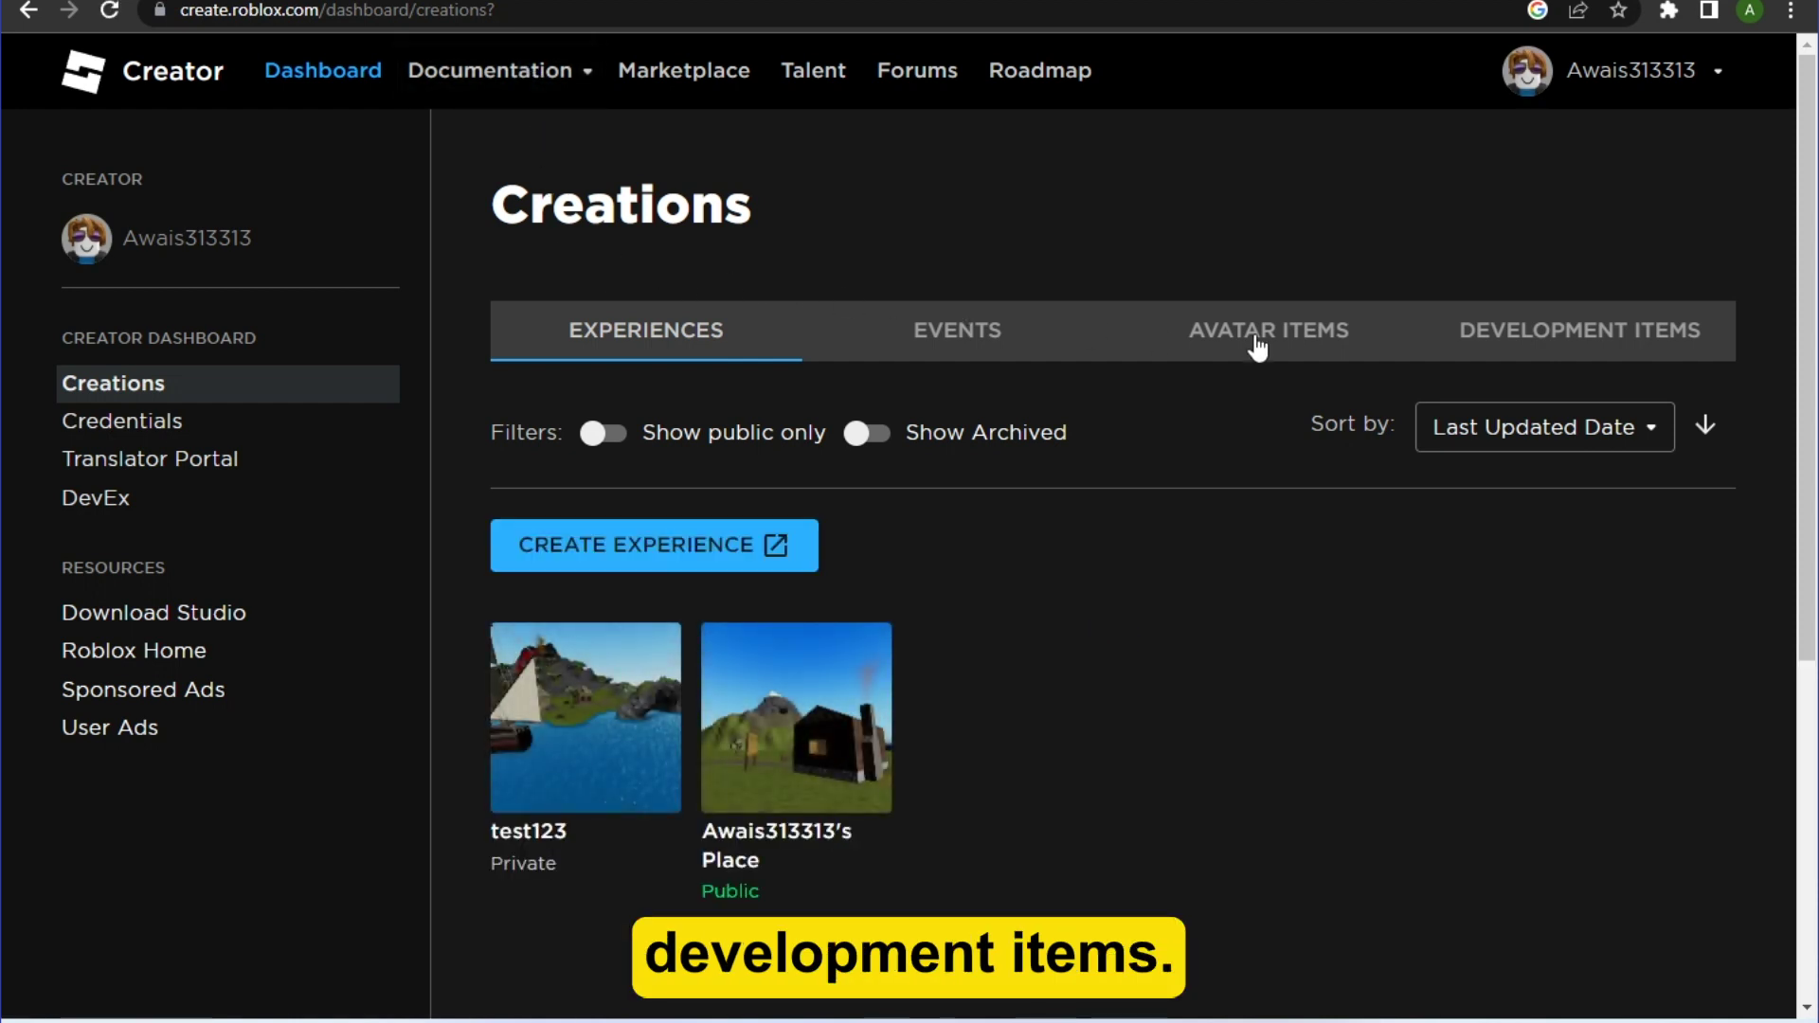
click(1570, 341)
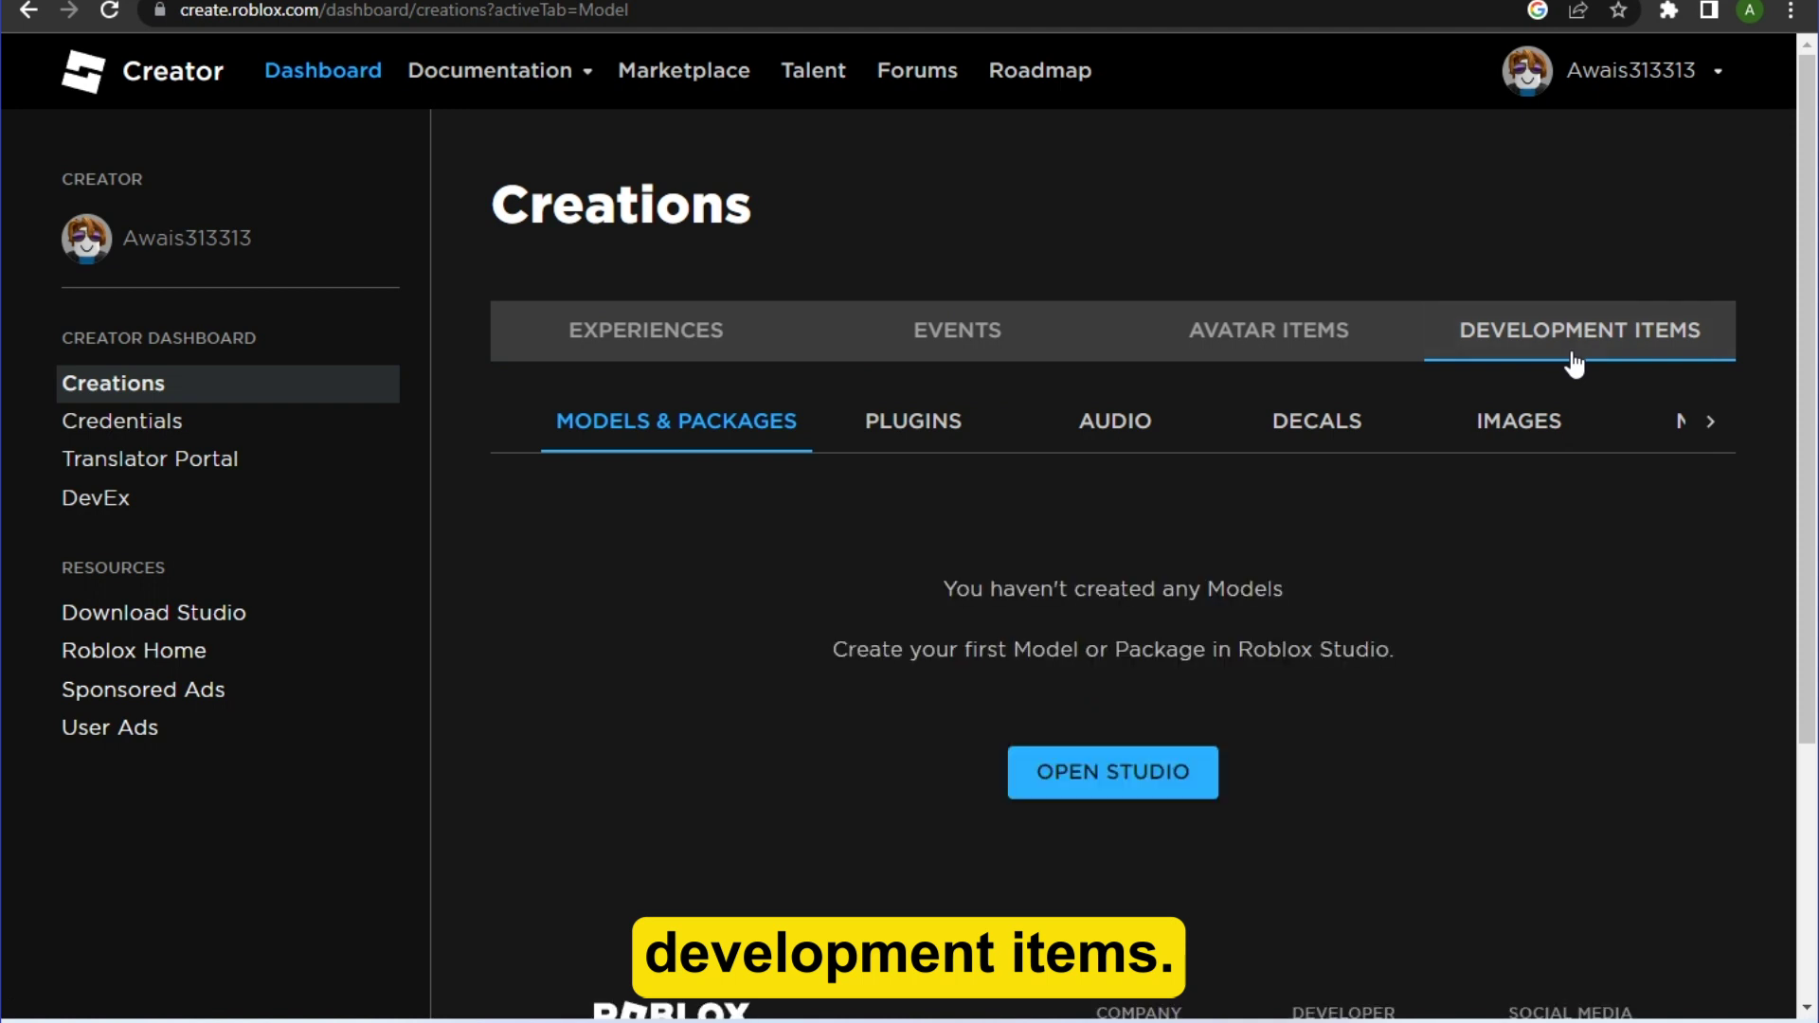
scroll(1735, 612, down, 1)
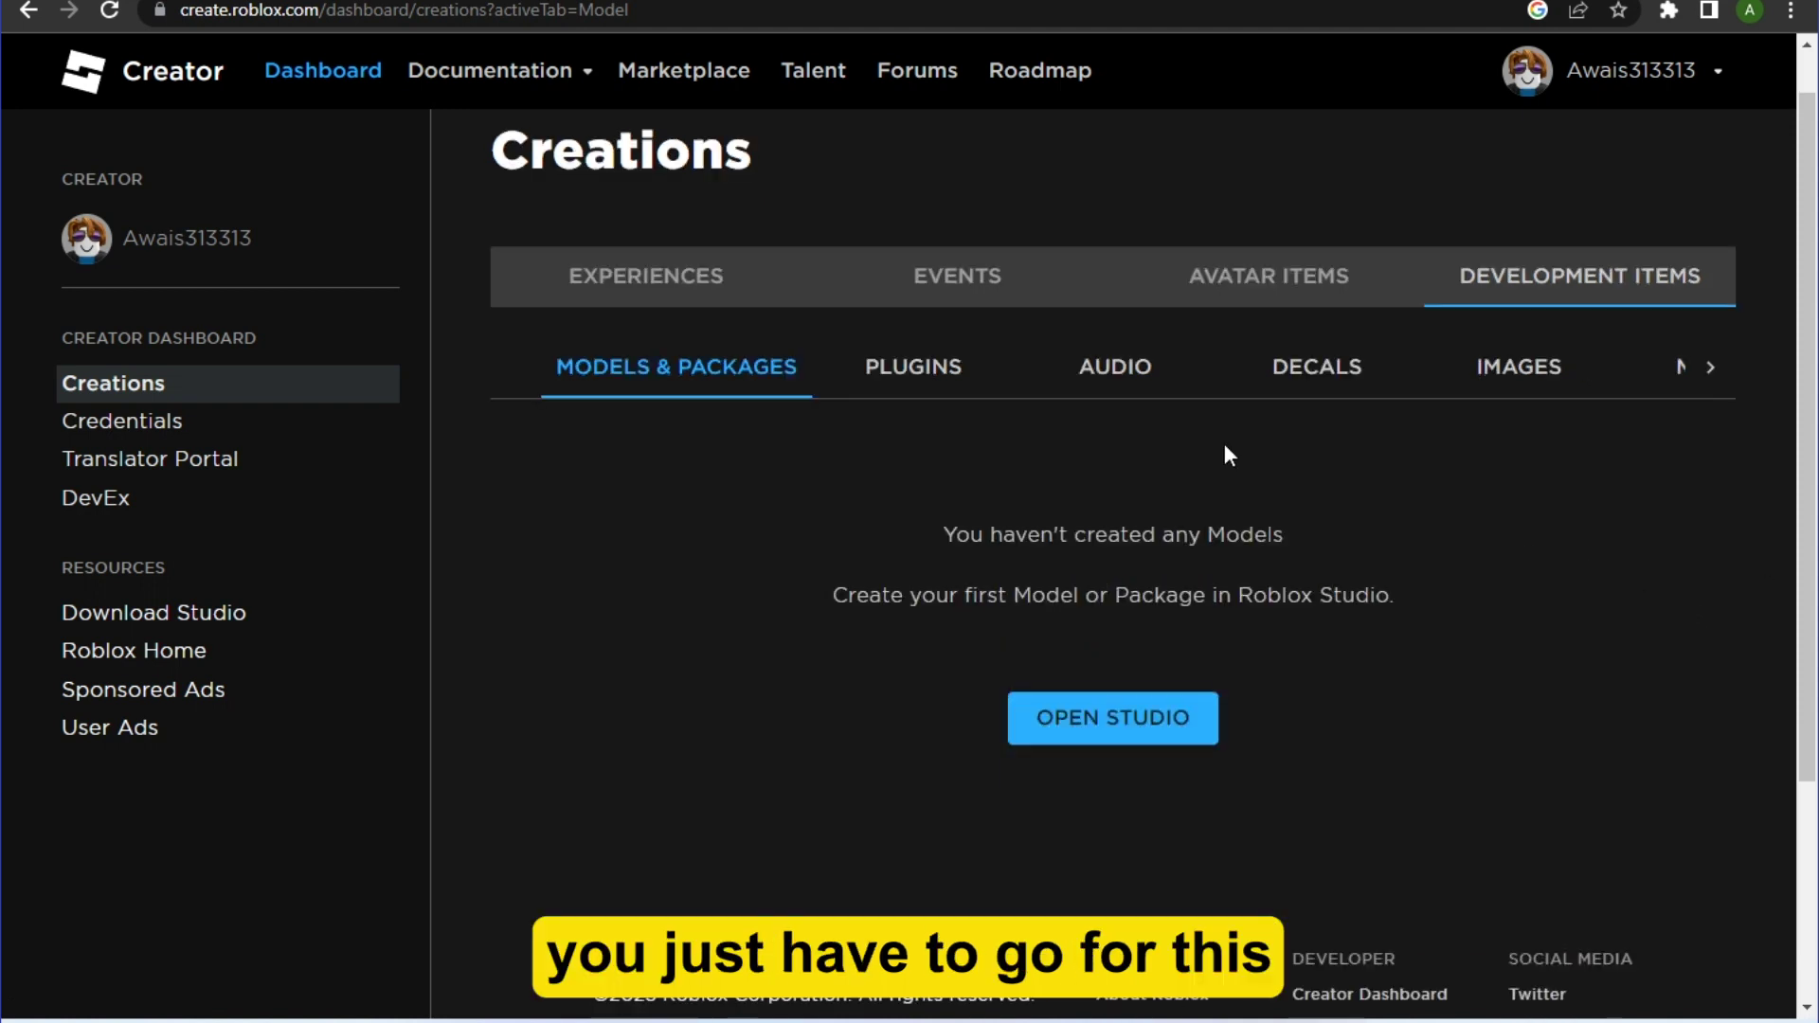
click(1100, 366)
scroll(1809, 572, down, 2)
- Start a new audio asset upload, cancelling the file picker and moving to the Name field
click(1042, 458)
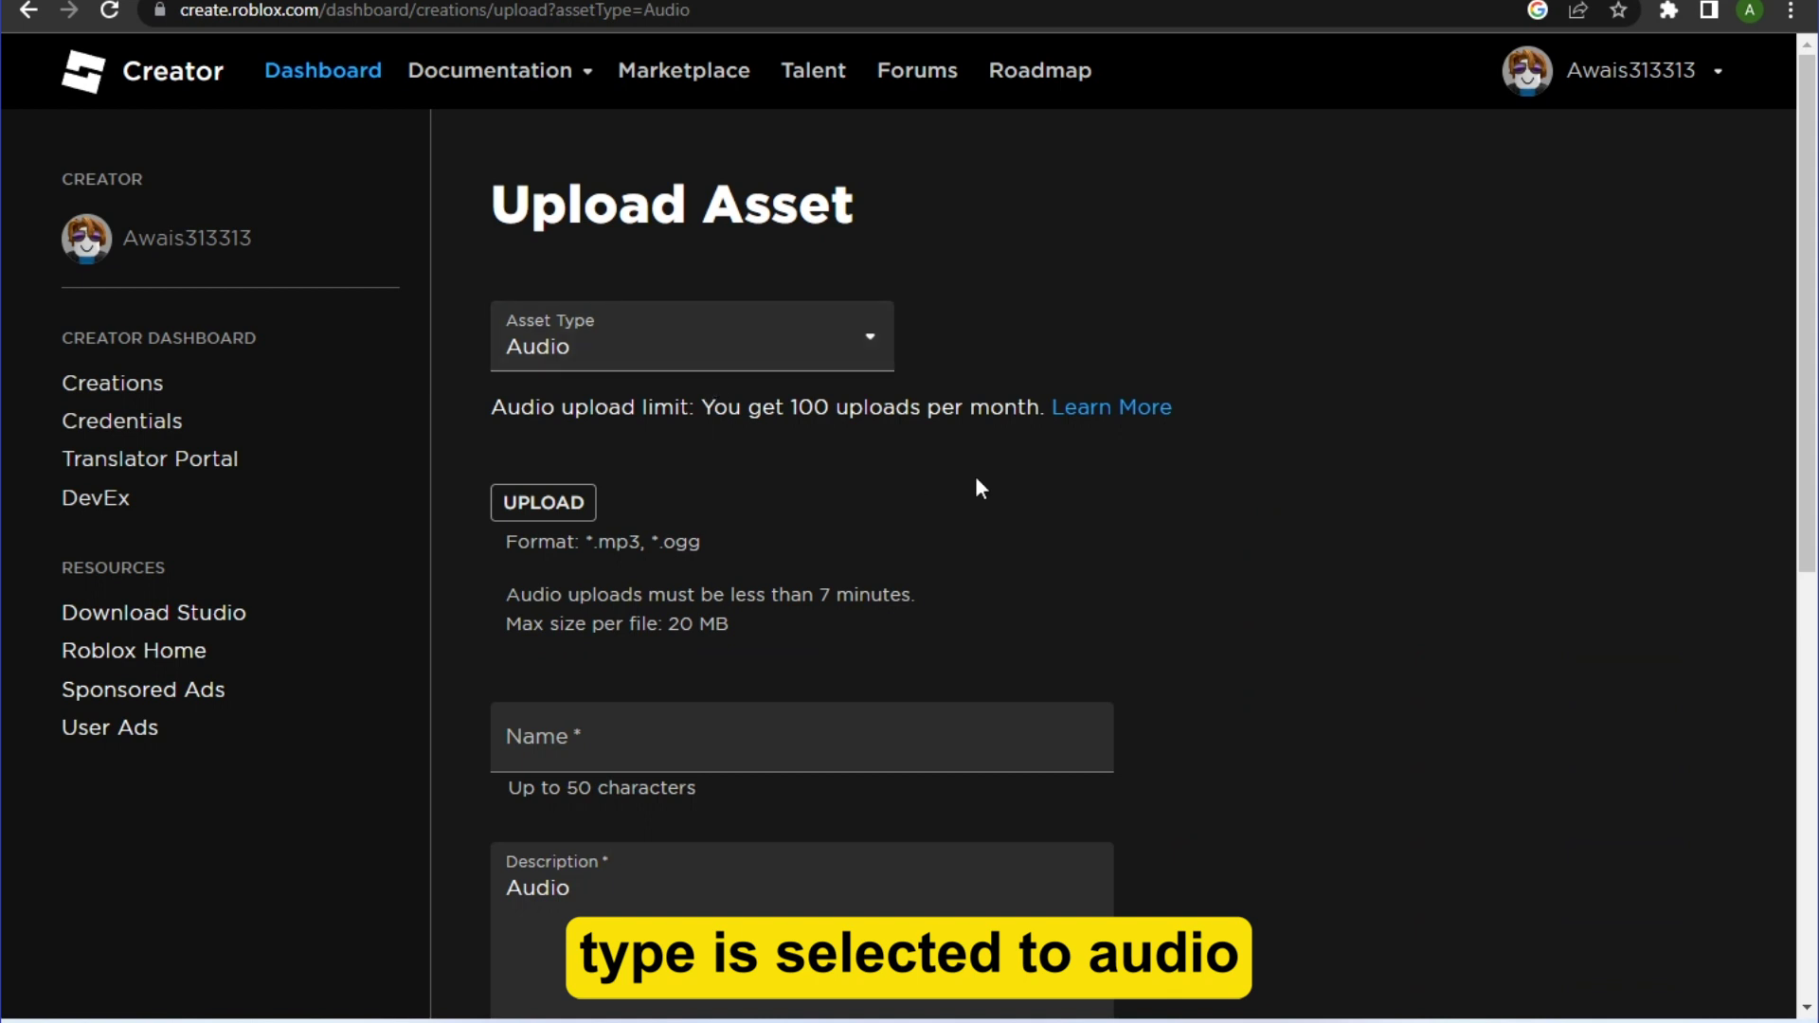
scroll(948, 489, down, 1)
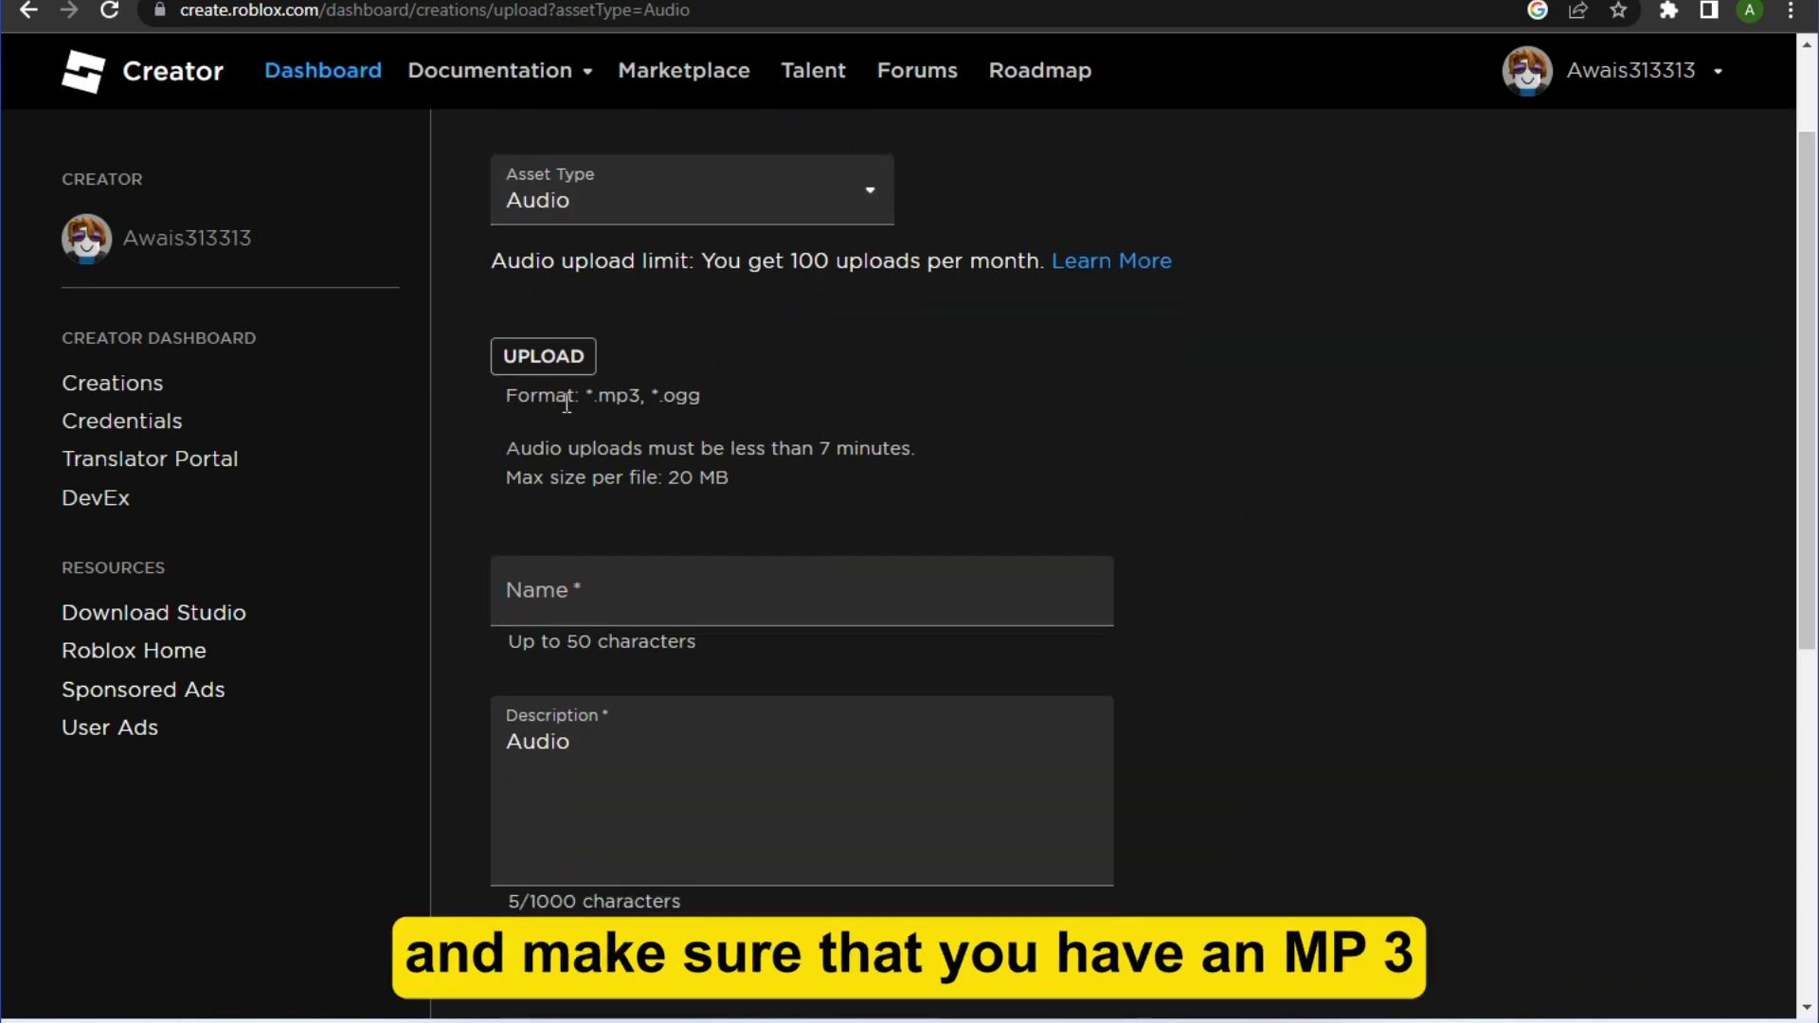
double_click(603, 396)
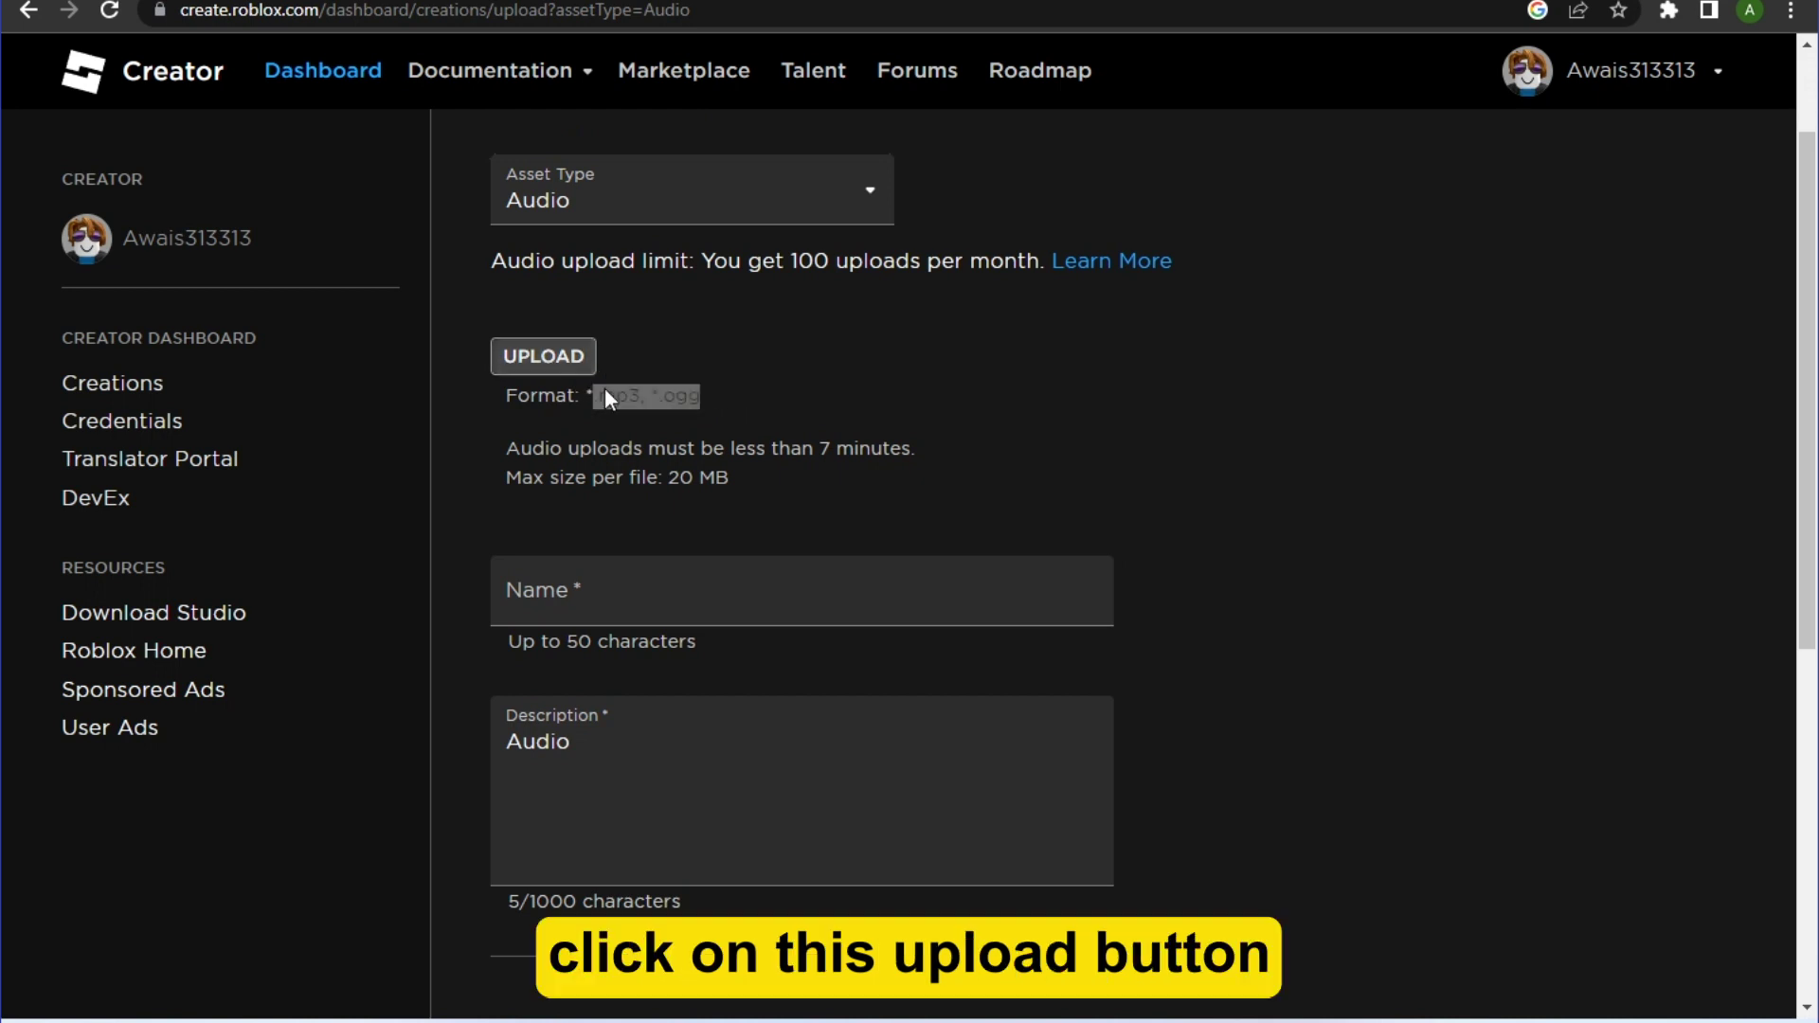
click(561, 363)
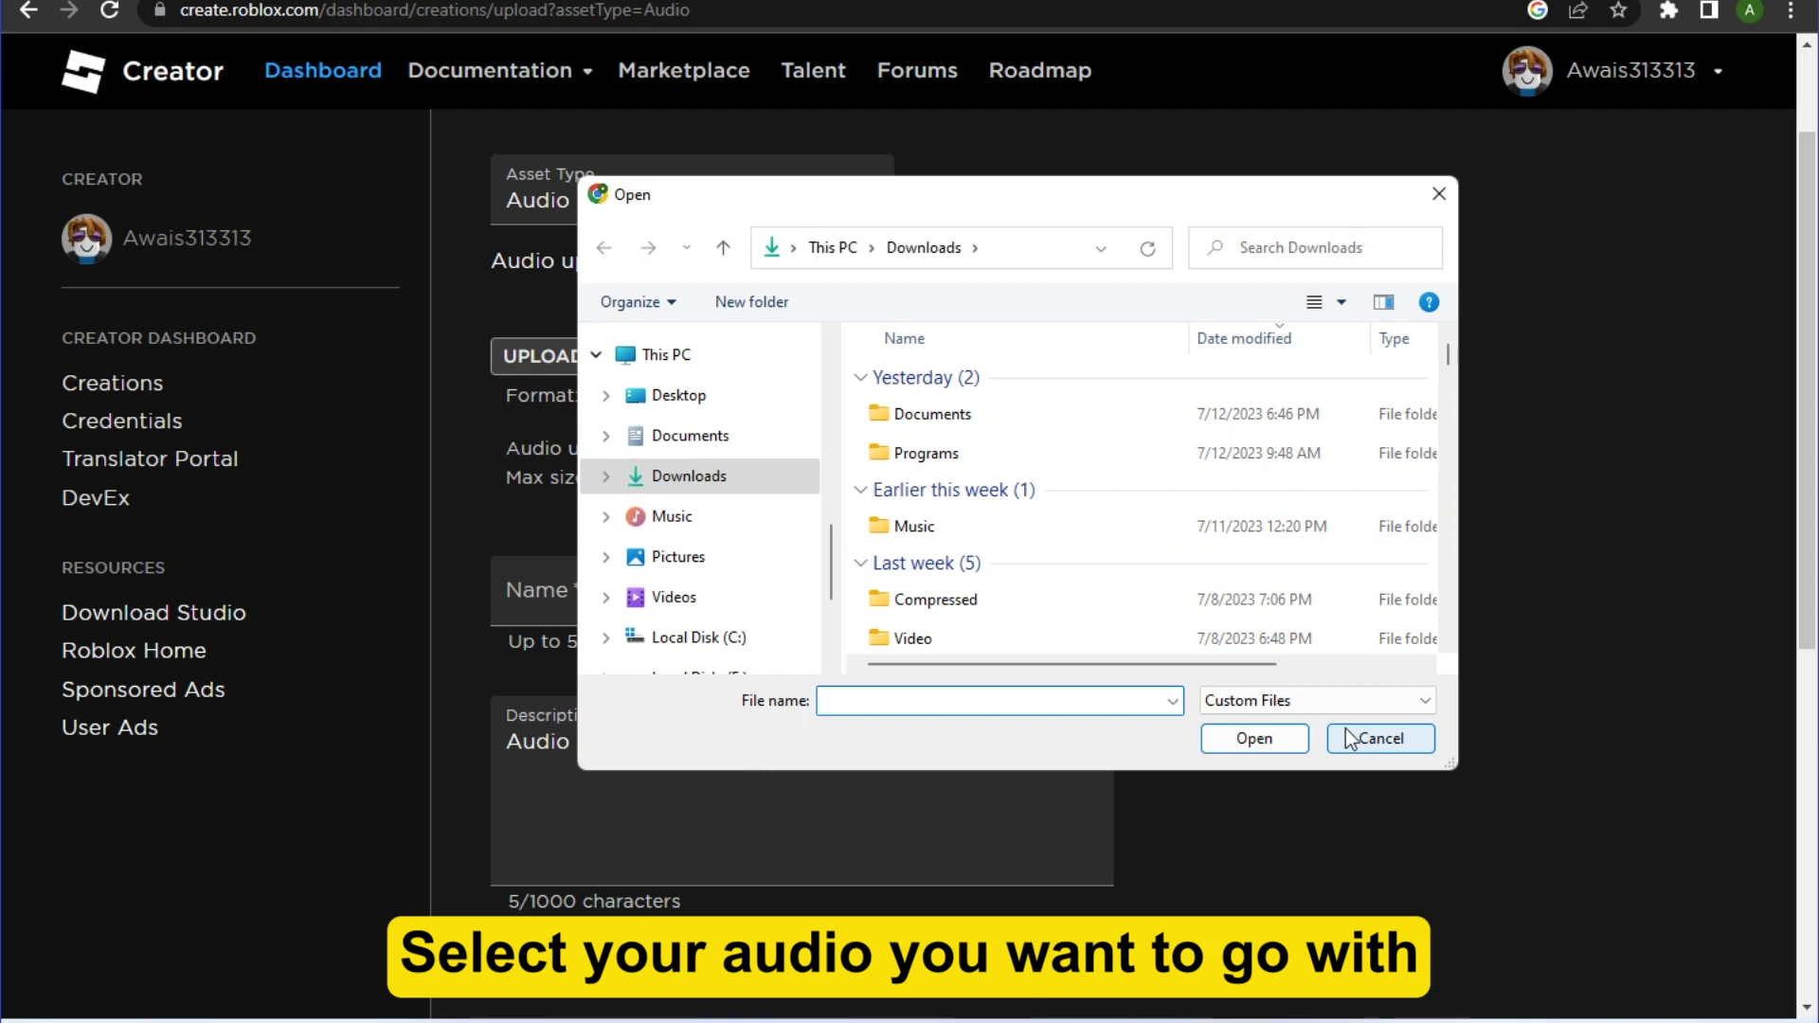
click(1364, 733)
click(980, 596)
text(ss)
scroll(910, 569, down, 2)
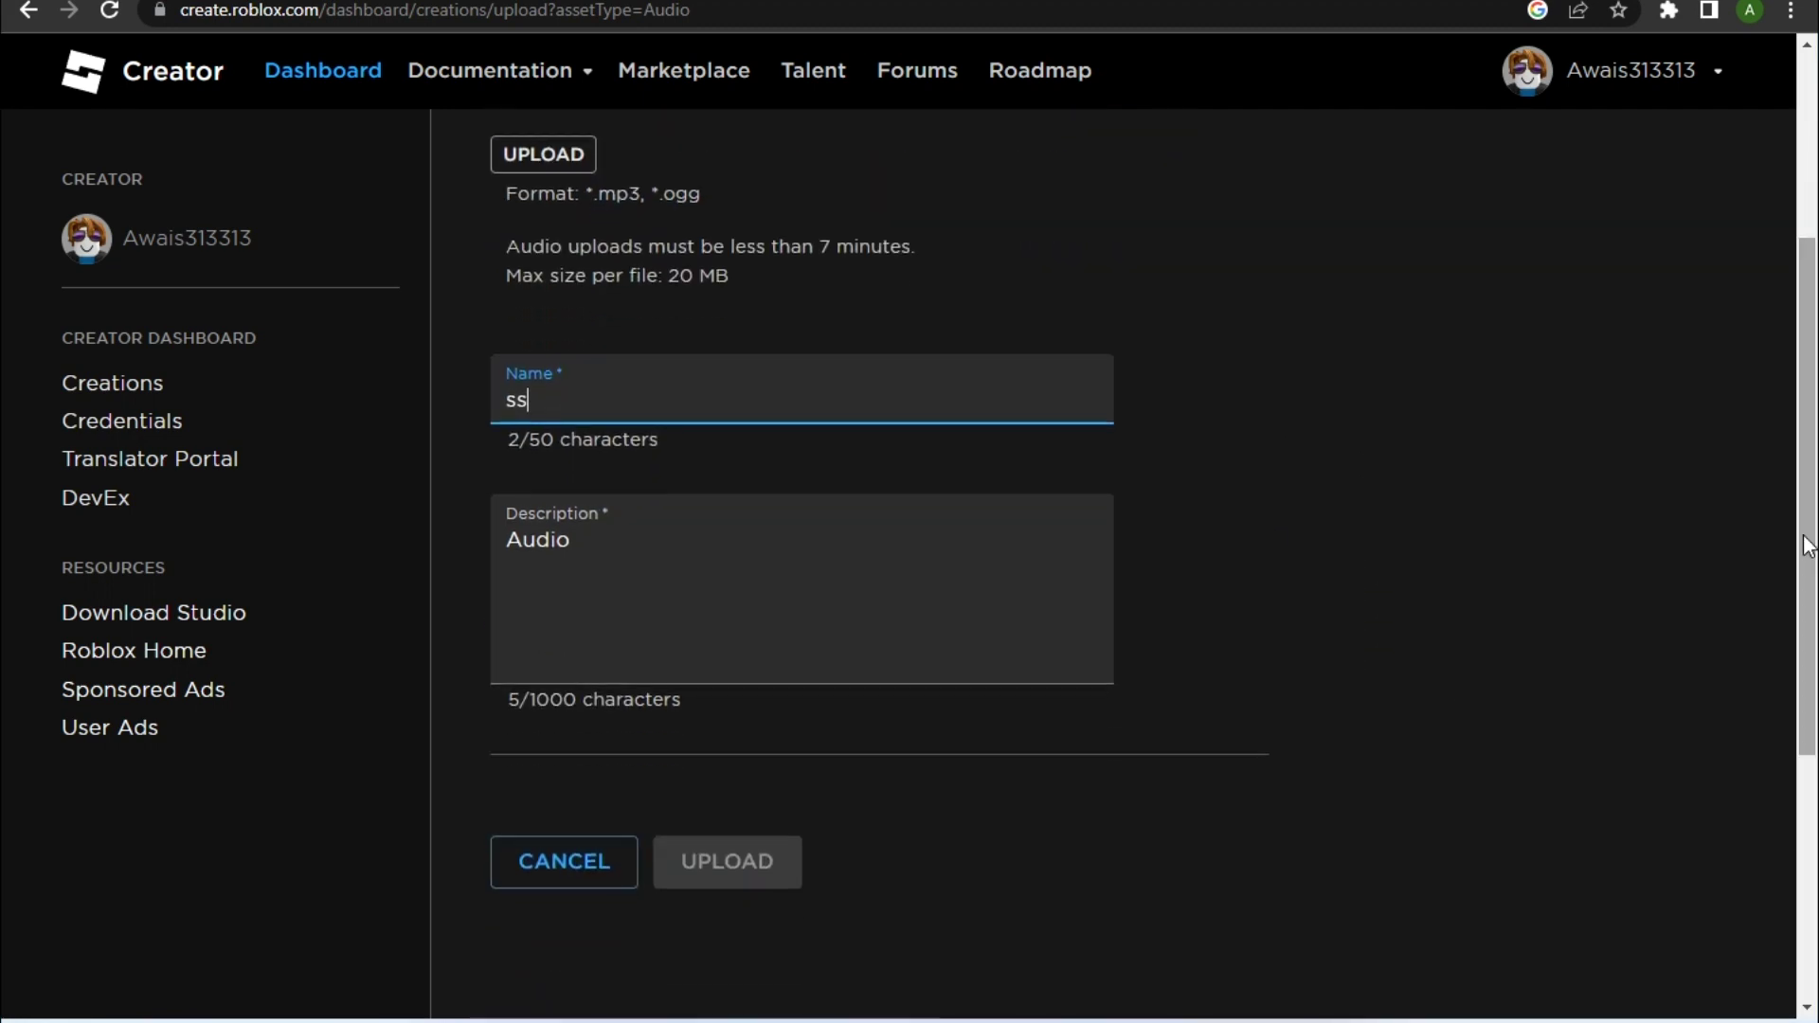
- Name the asset 'ss' and move to the Description field holding 'Audio'
click(911, 582)
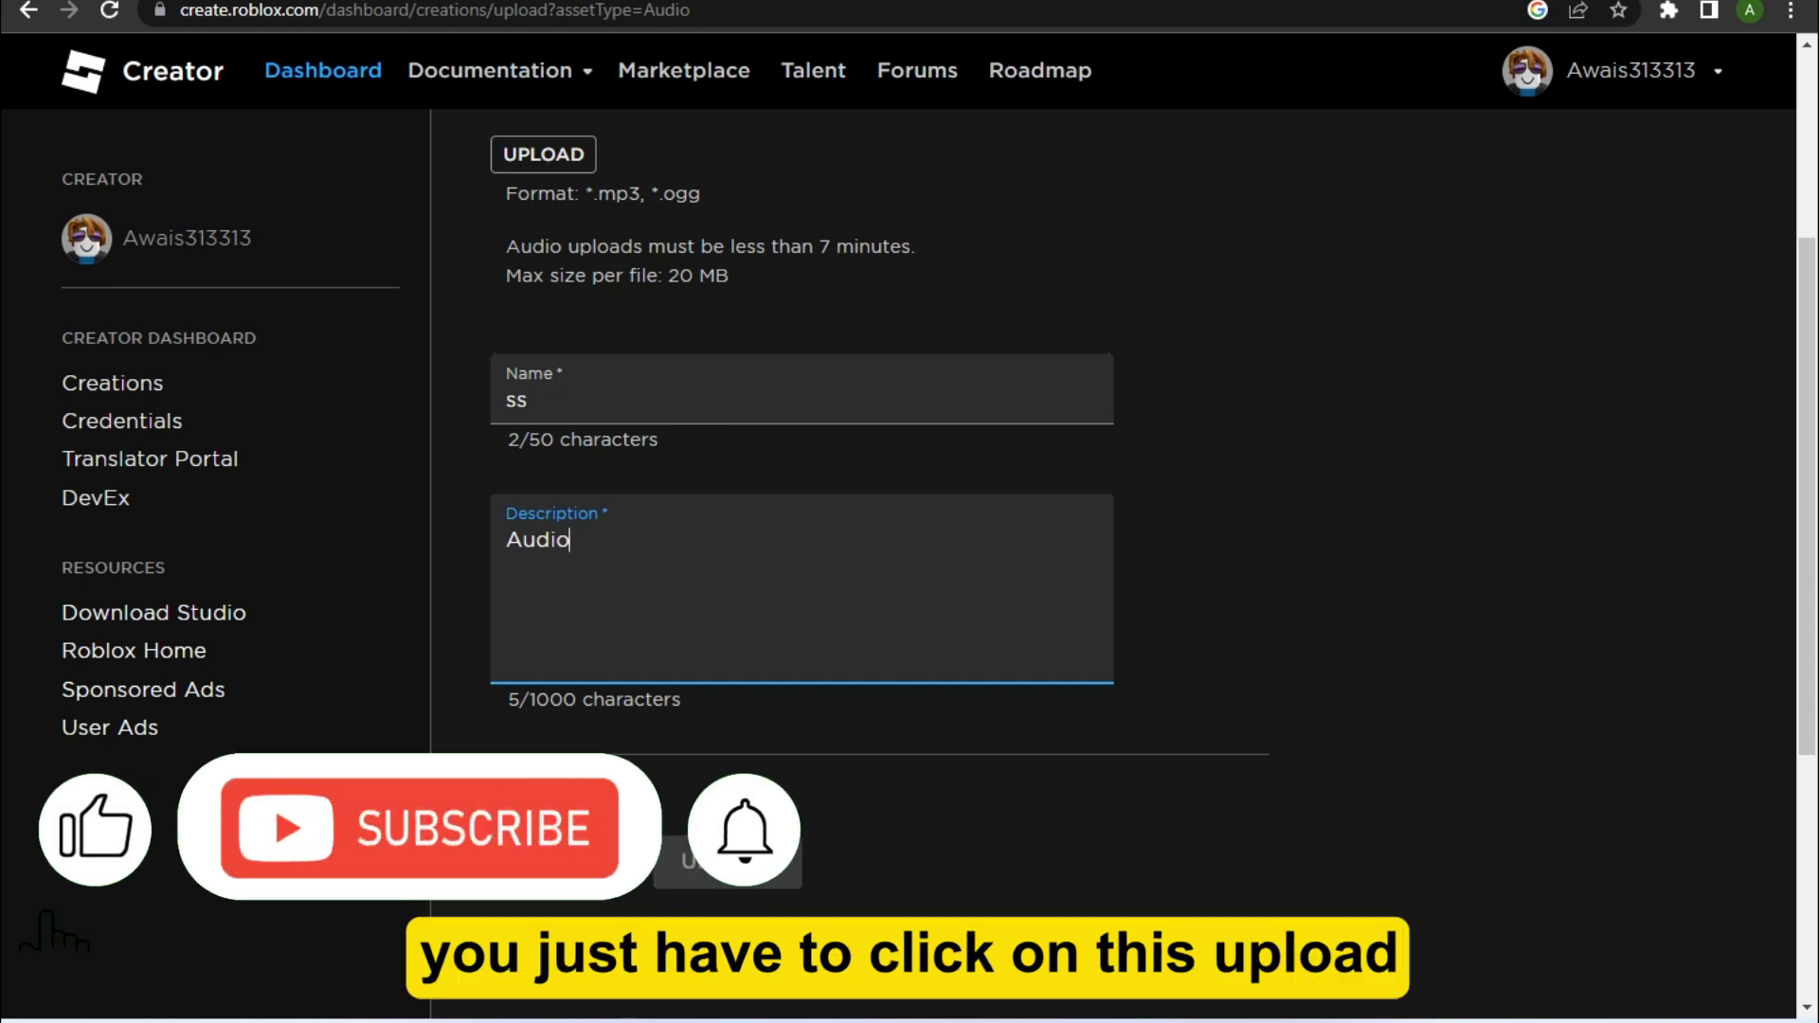